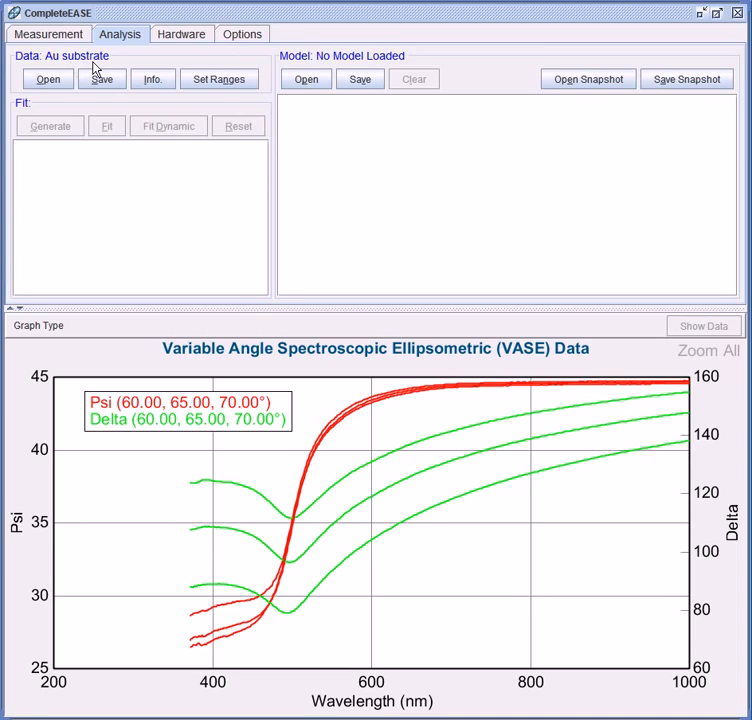
Step: Open the Blank.mod starting model from the Basic model folder
left_click(295, 84)
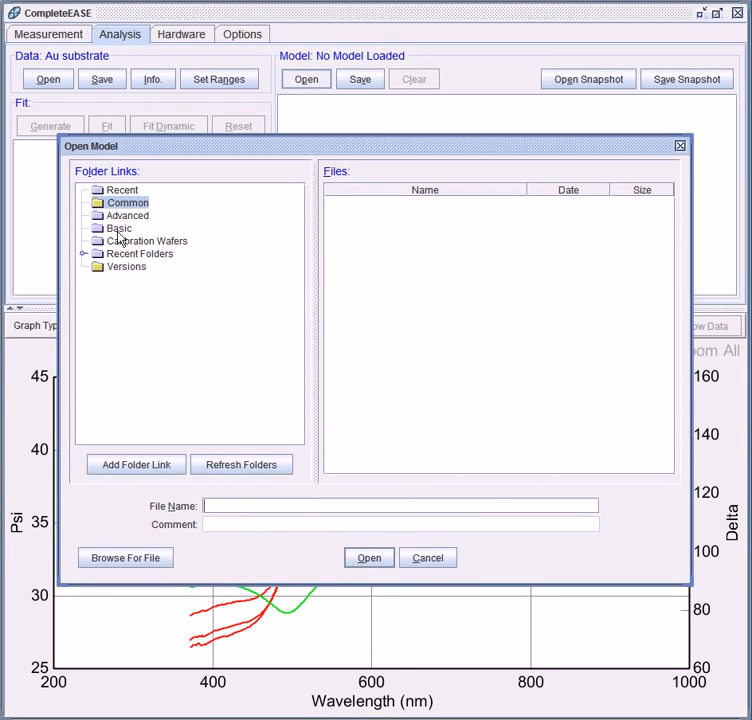
left_click(118, 230)
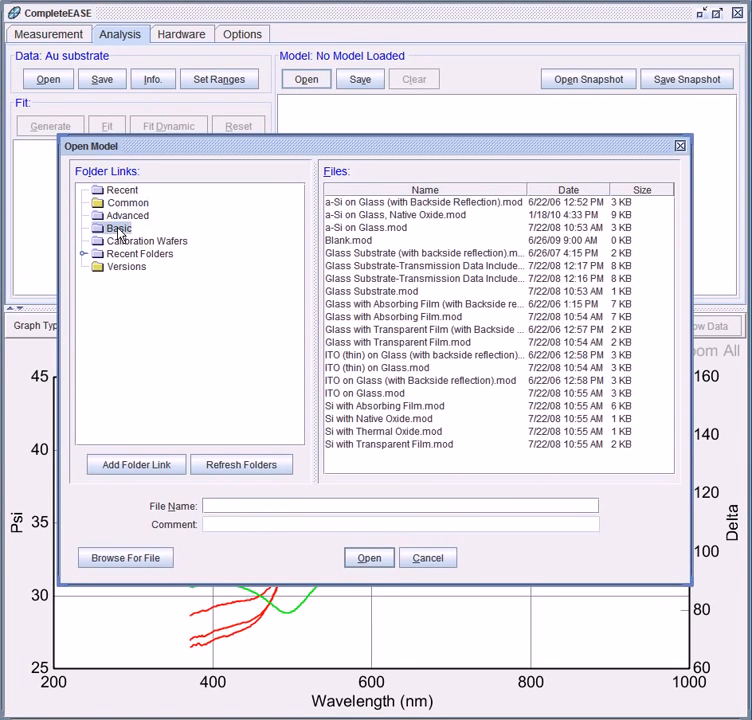
left_click(357, 241)
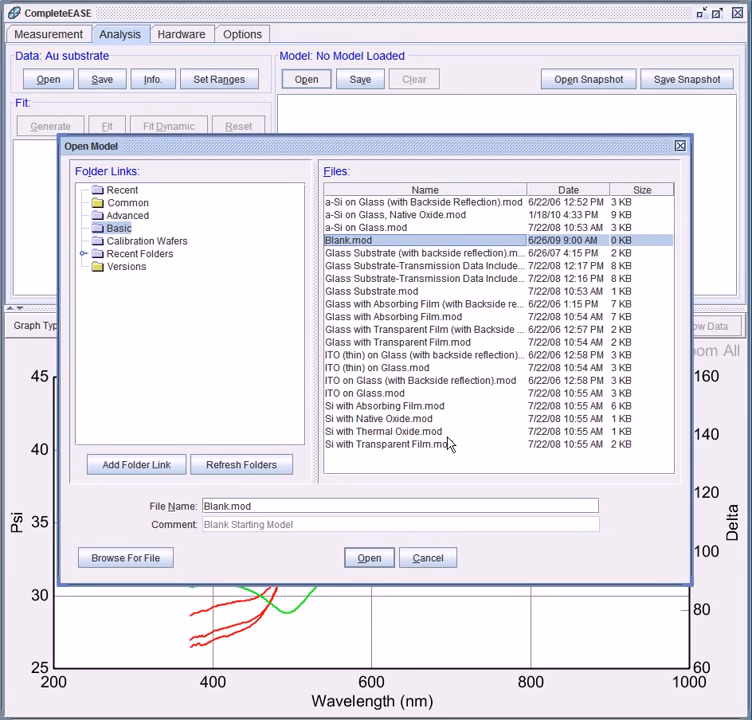
left_click(365, 558)
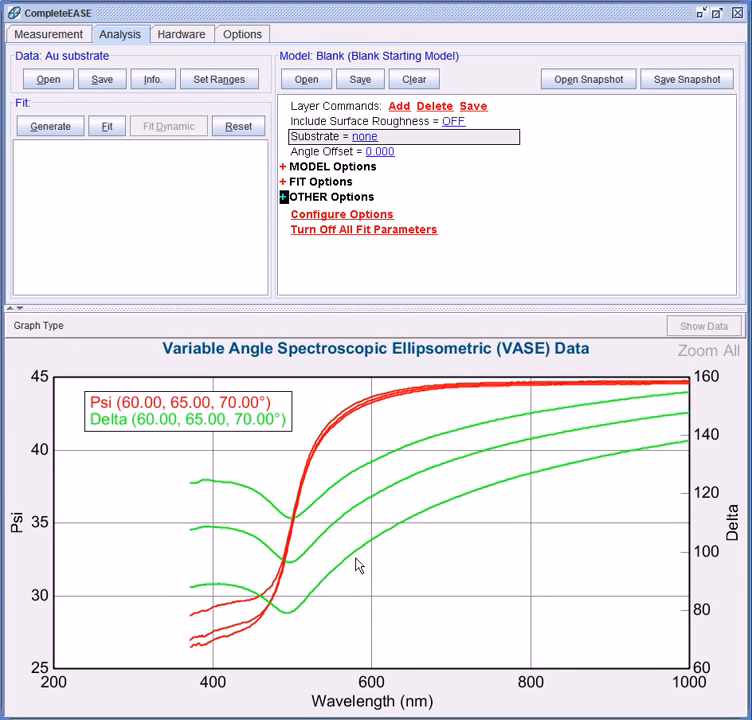
Step: Assign the B-Spline.mat material from the Basic folder as the model's substrate
mouse_move(357, 565)
left_click(363, 146)
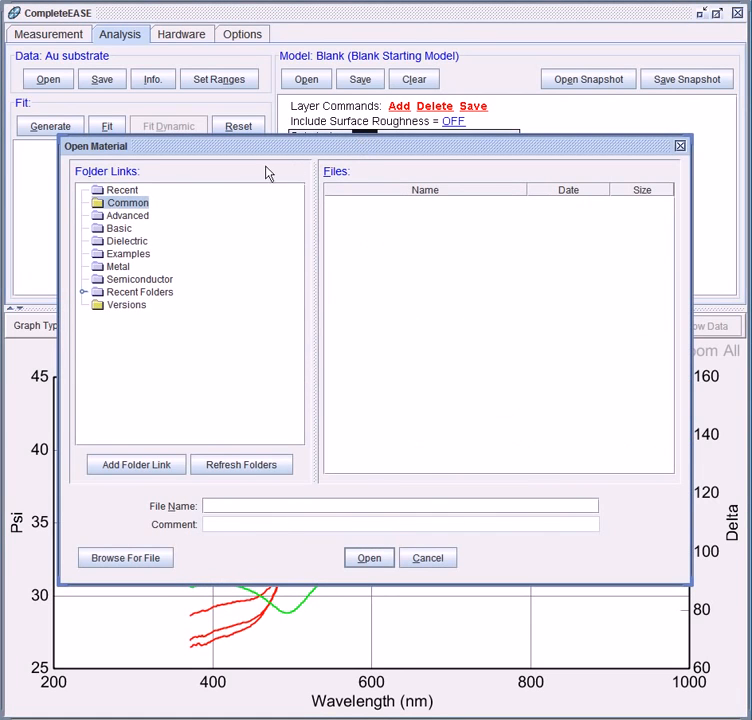
left_click(119, 229)
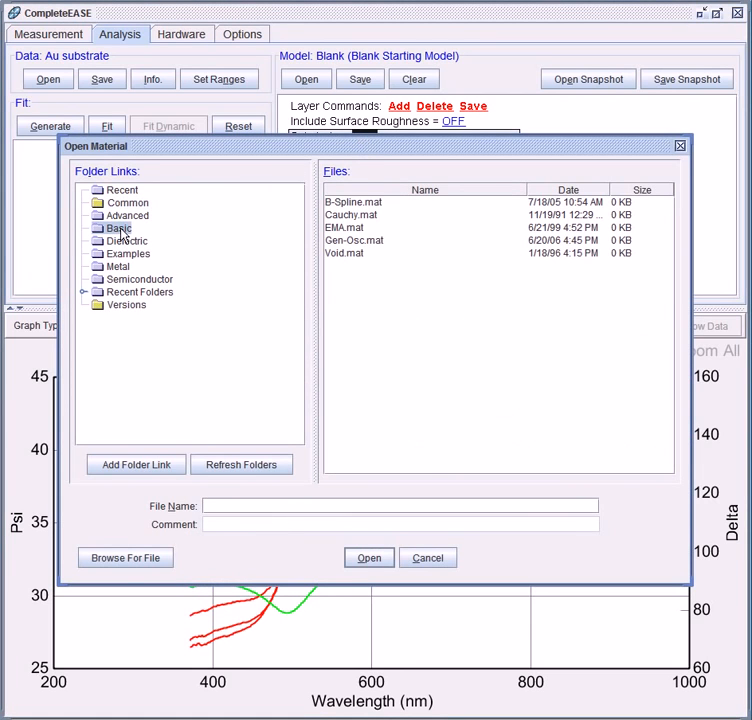
left_click(347, 204)
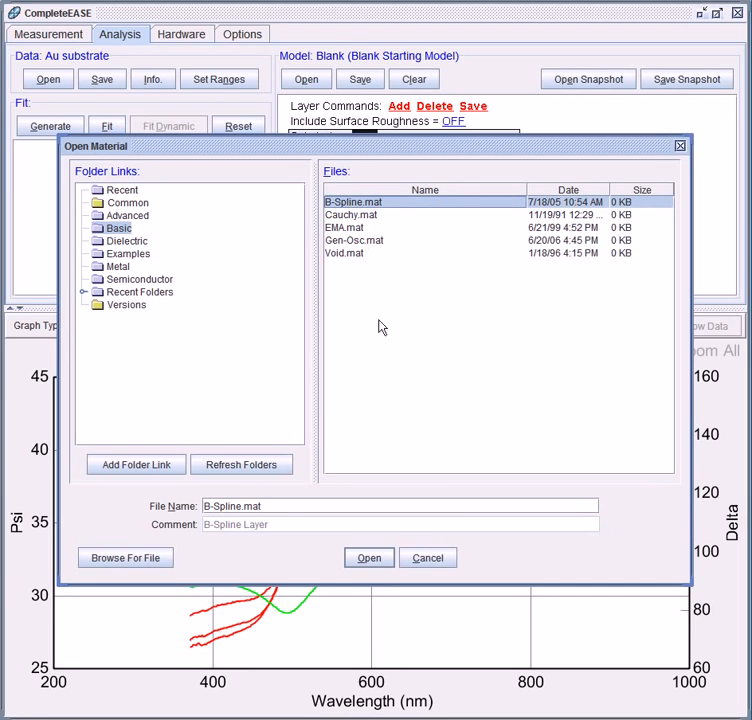
left_click(375, 561)
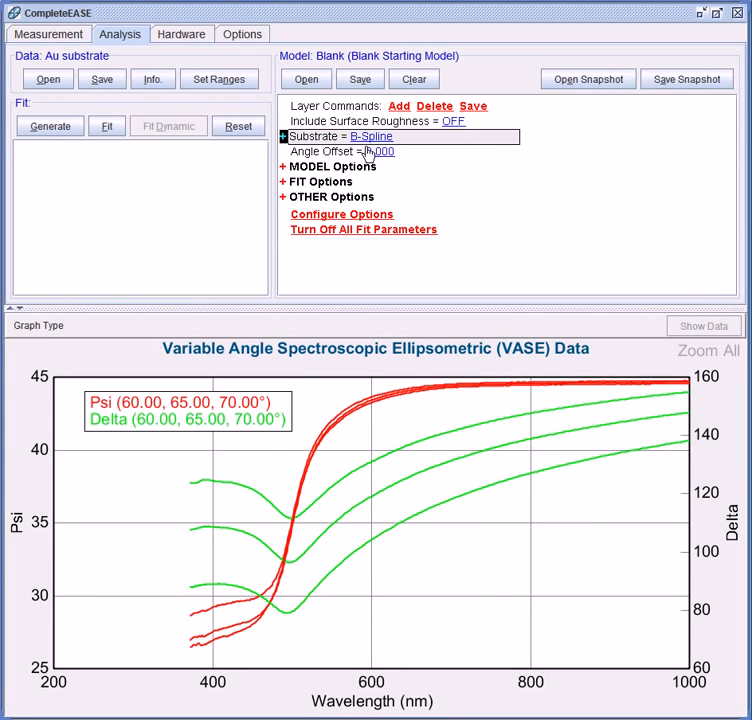
Step: Expand the B-Spline substrate's settings and set its starting material to Au.mat from the Metal folder
left_click(284, 137)
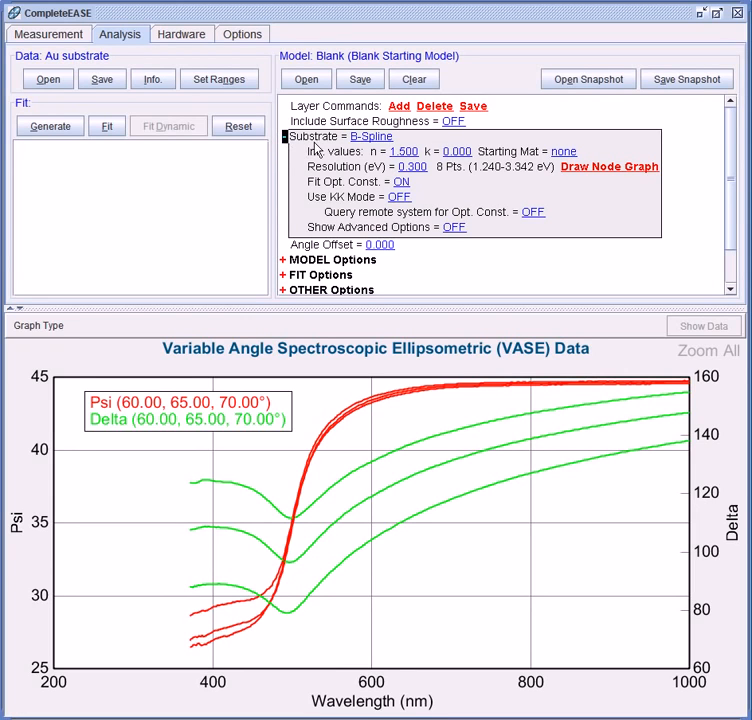
left_click(564, 162)
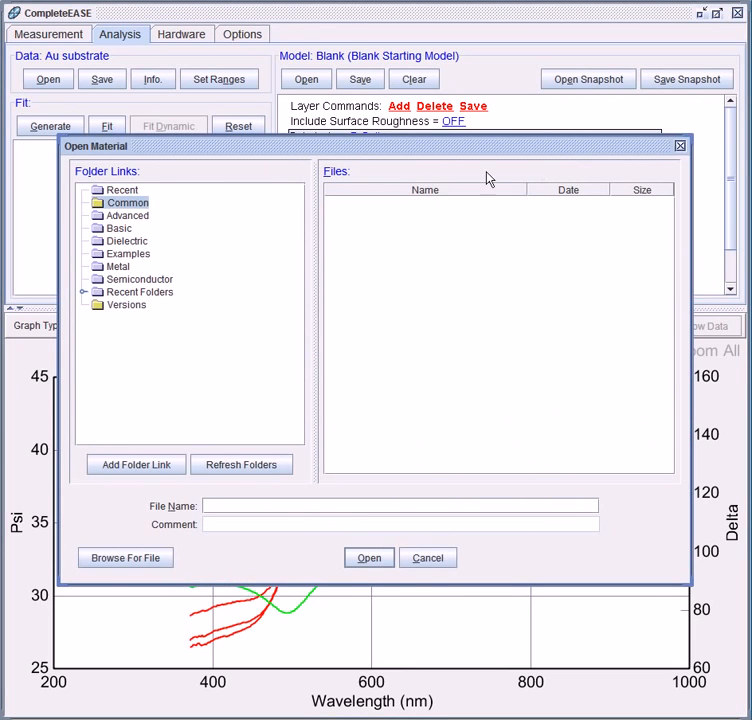
left_click(117, 267)
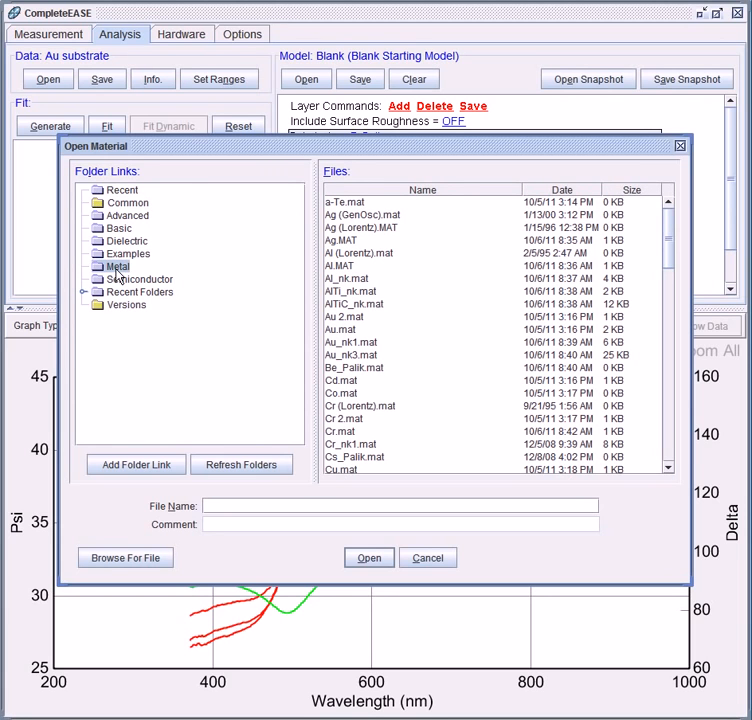
left_click(341, 330)
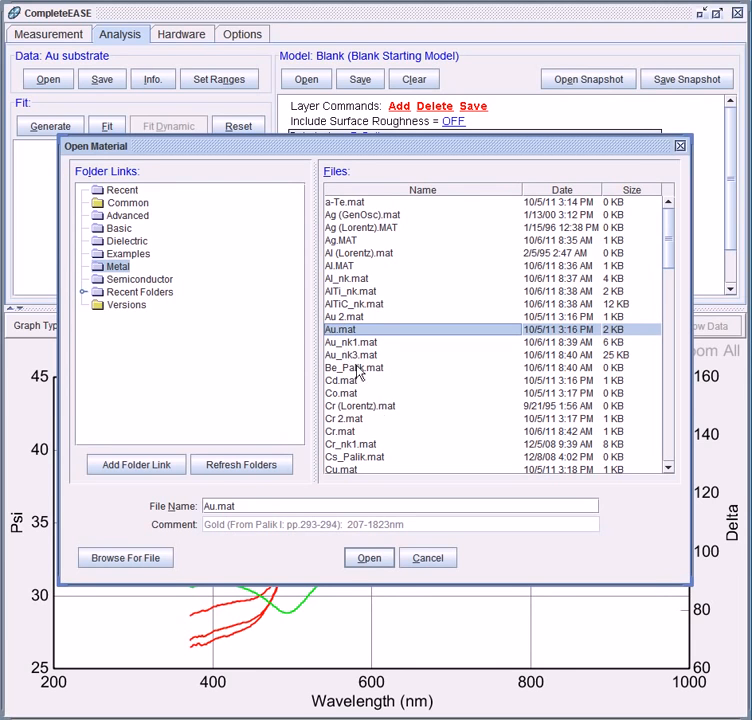
left_click(369, 560)
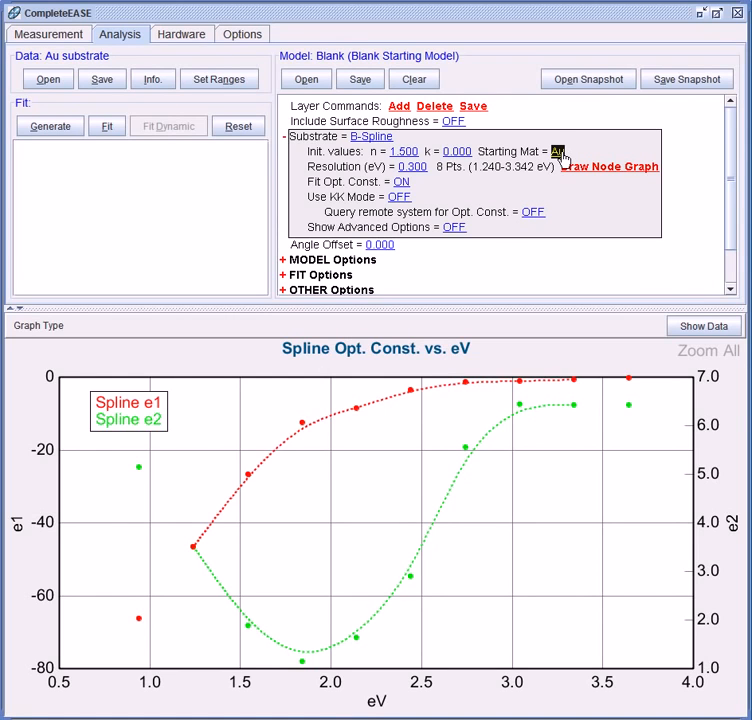
Step: Generate the model curves for the Au substrate data and fit the B-Spline model to them
left_click(51, 128)
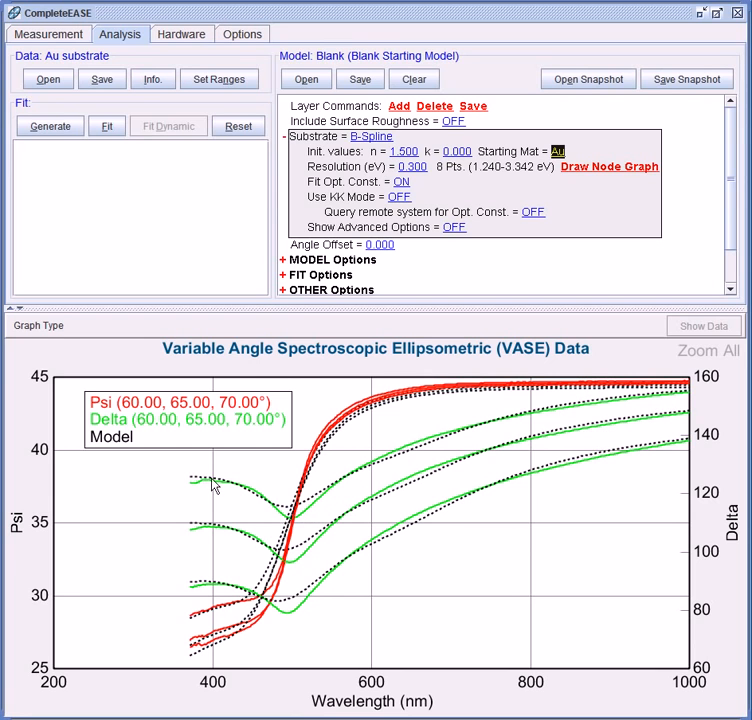
mouse_move(205, 486)
left_click(106, 127)
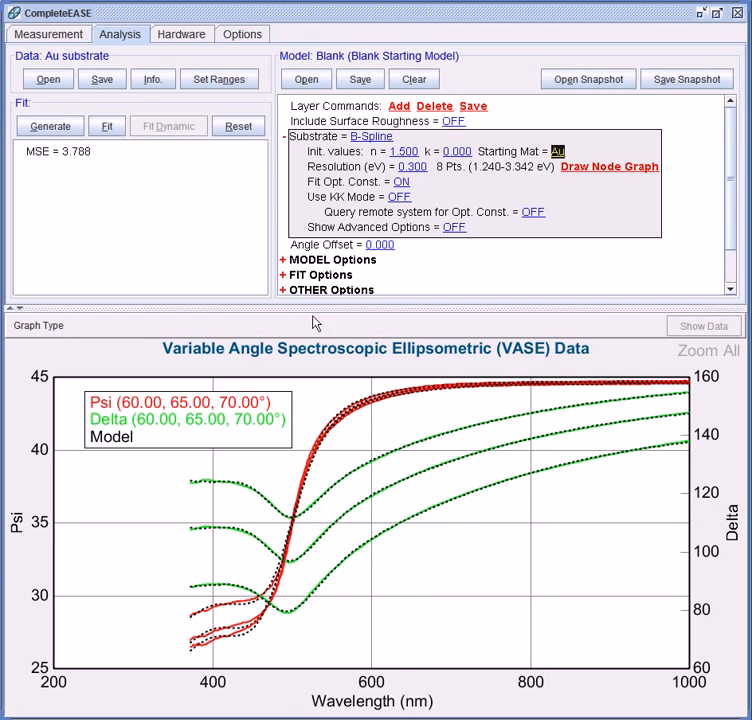
Step: Set the B-Spline substrate's resolution to 0.2 eV and fit the Au substrate data again
left_click(419, 170)
key("BackSpace")
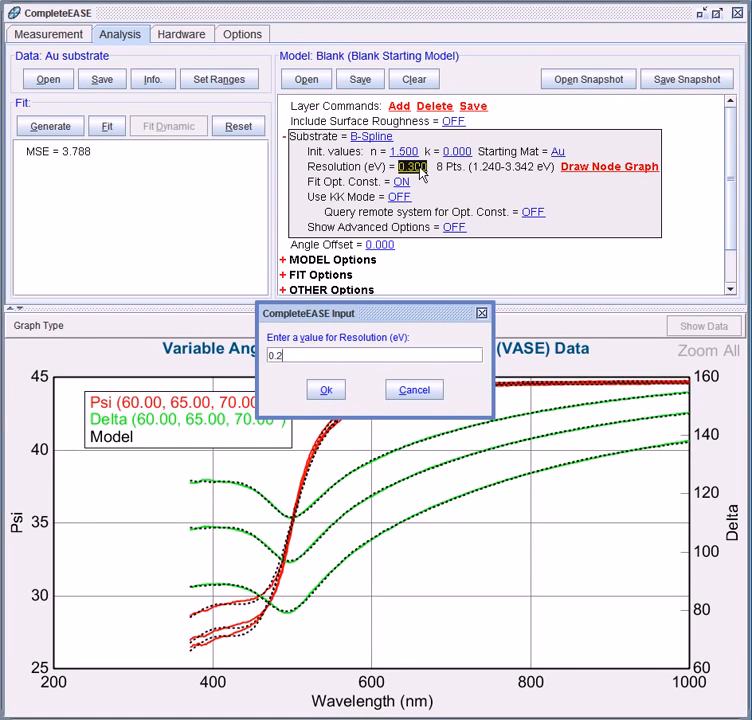
type("2")
key("Return")
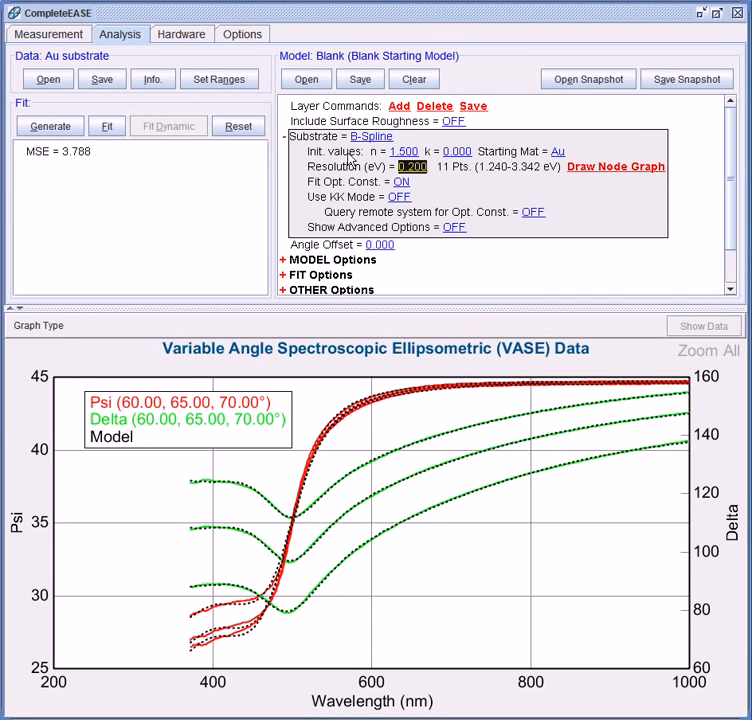
left_click(108, 127)
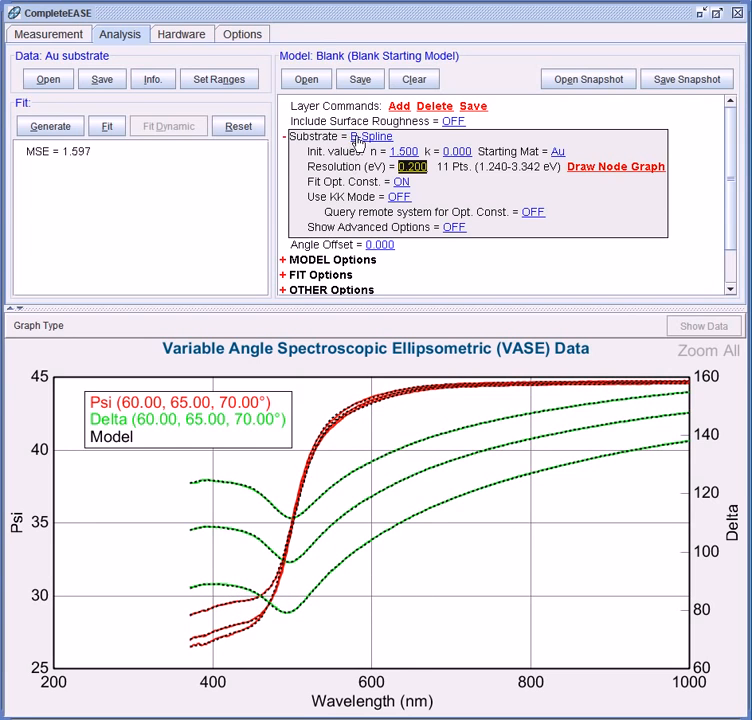
Step: Graph the optical constants of the B-Spline substrate layer and examine the n and k curves
left_click(357, 137)
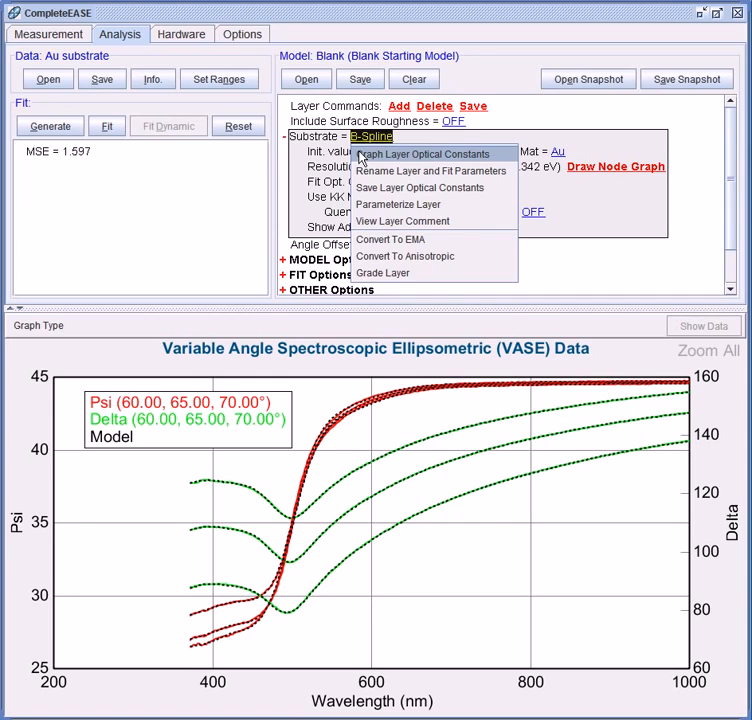
left_click(362, 155)
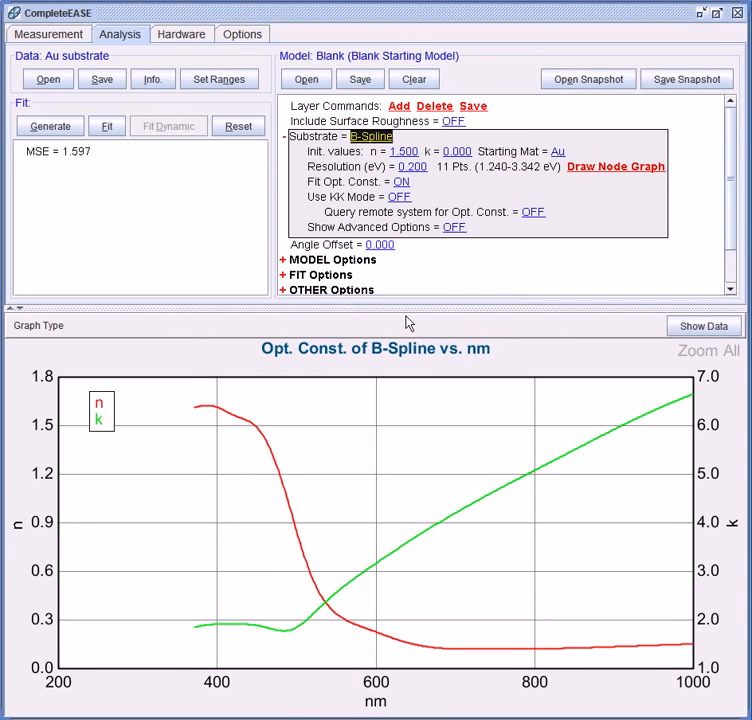
mouse_move(232, 426)
Step: Turn on KK mode for the B-Spline substrate, refit the data, and graph Psi and Delta against the model
left_click(399, 197)
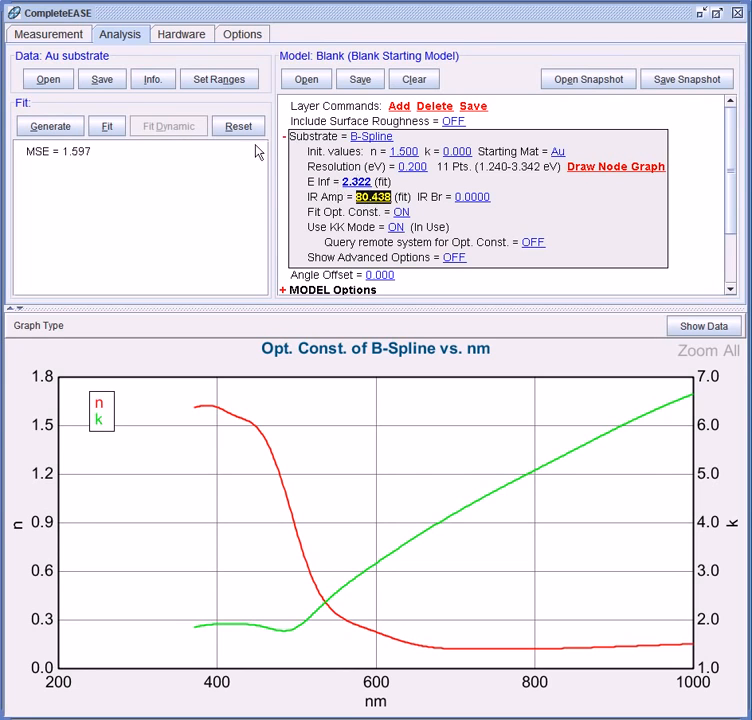
left_click(107, 128)
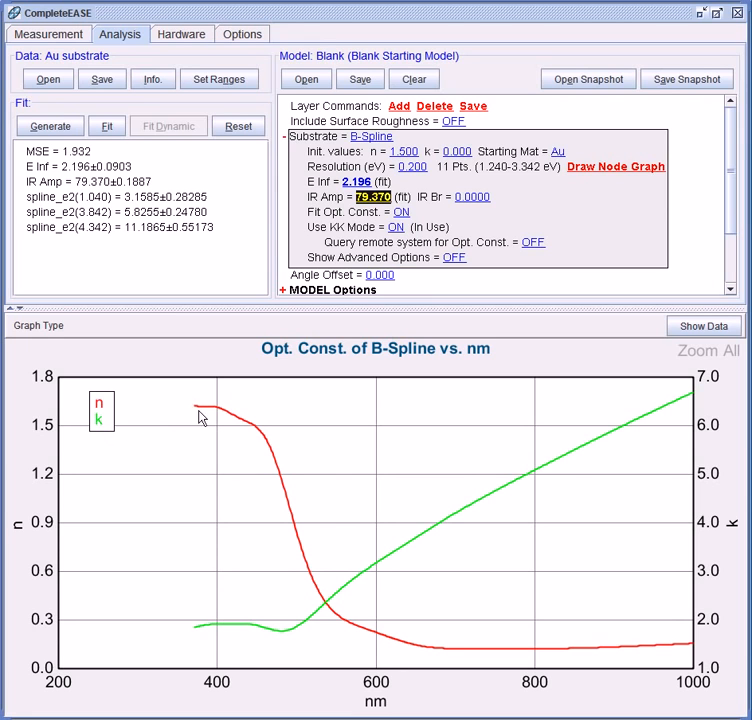
left_click(52, 328)
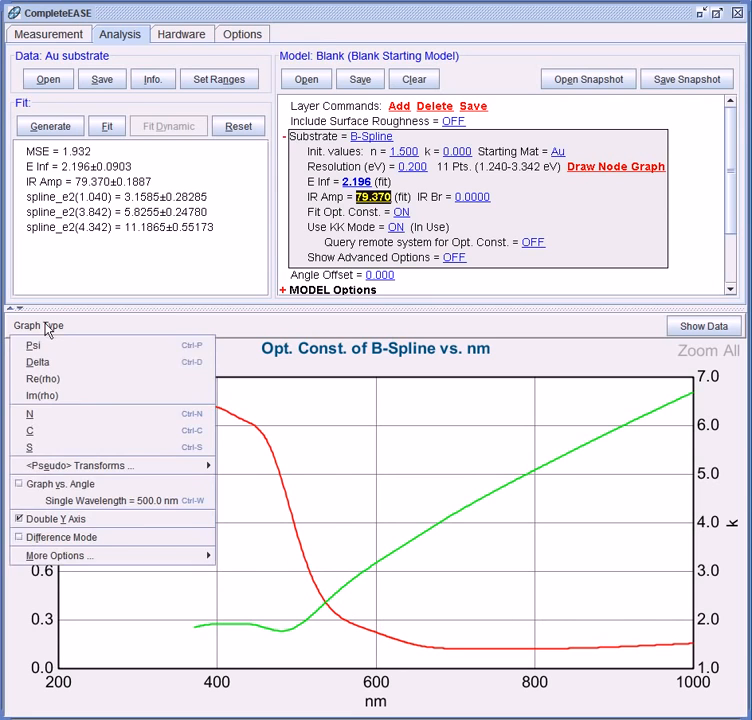
left_click(46, 344)
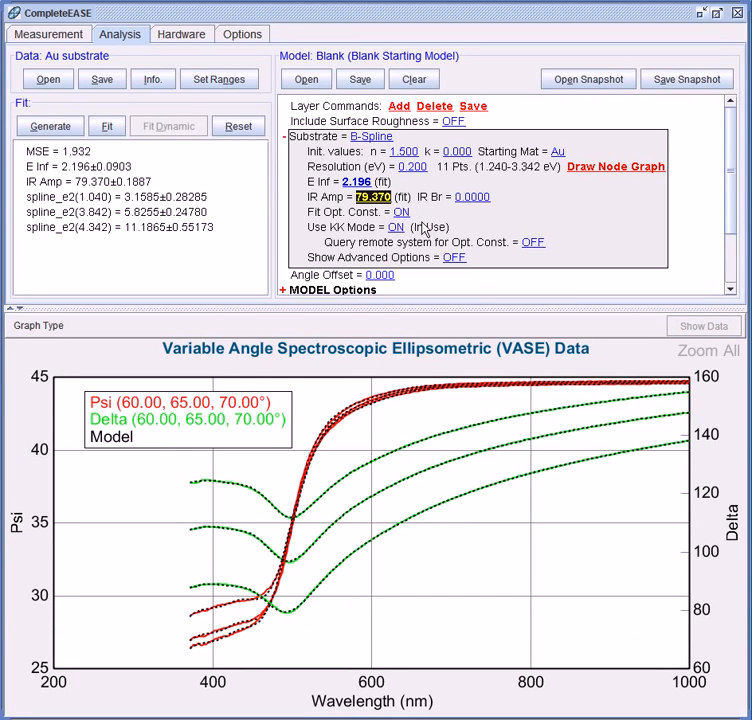
Step: Turn off all fit parameters in the model to fix the gold substrate's optical constants
left_click(470, 107)
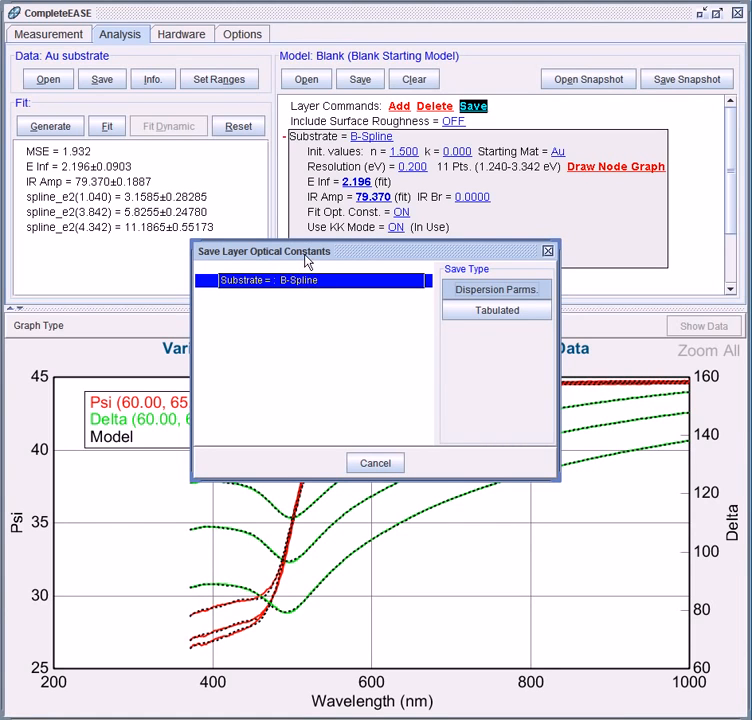
left_click(385, 468)
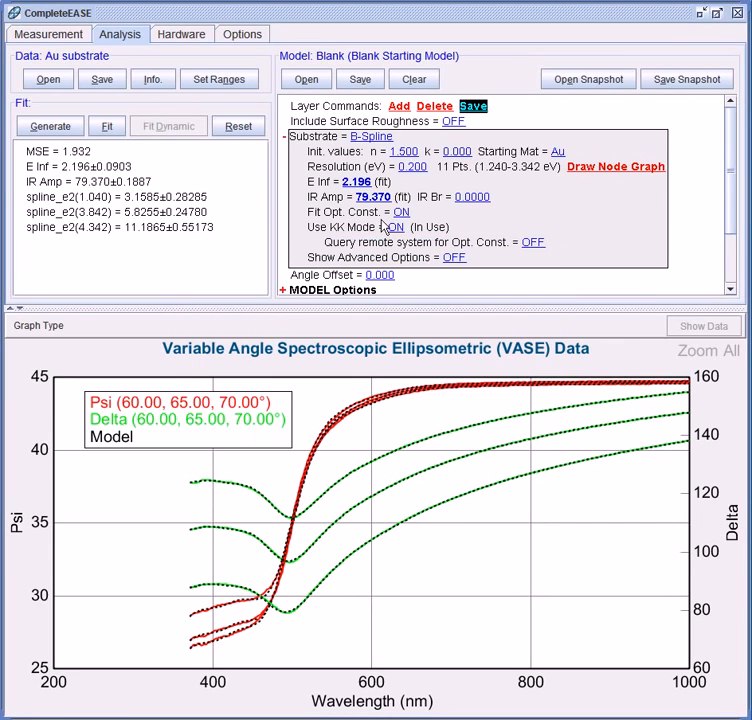
scroll(385, 227, "down", 3)
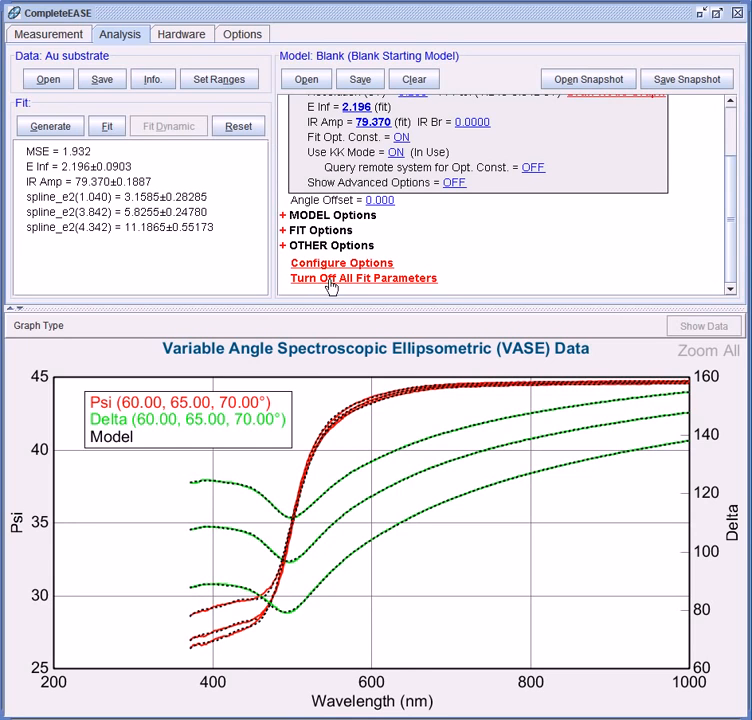
left_click(330, 279)
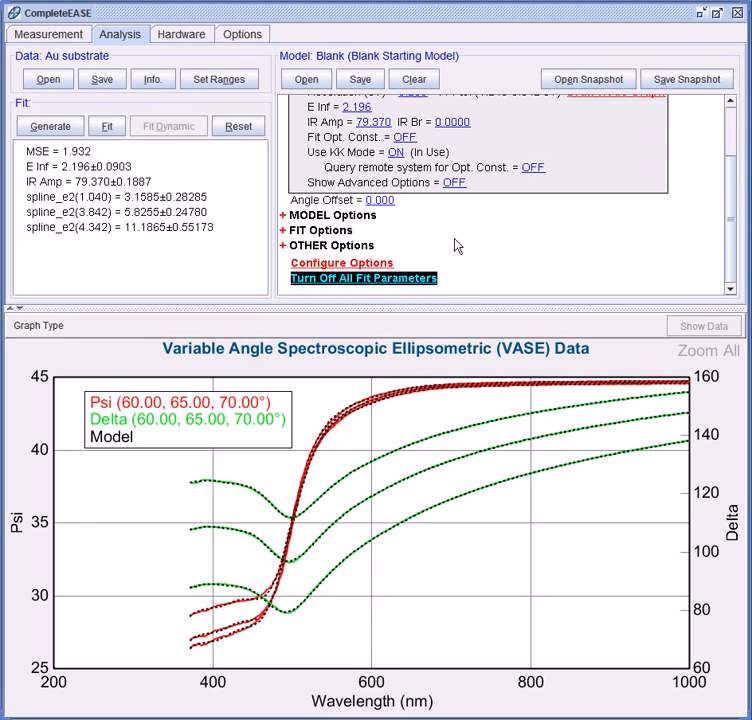
scroll(457, 243, "up", 3)
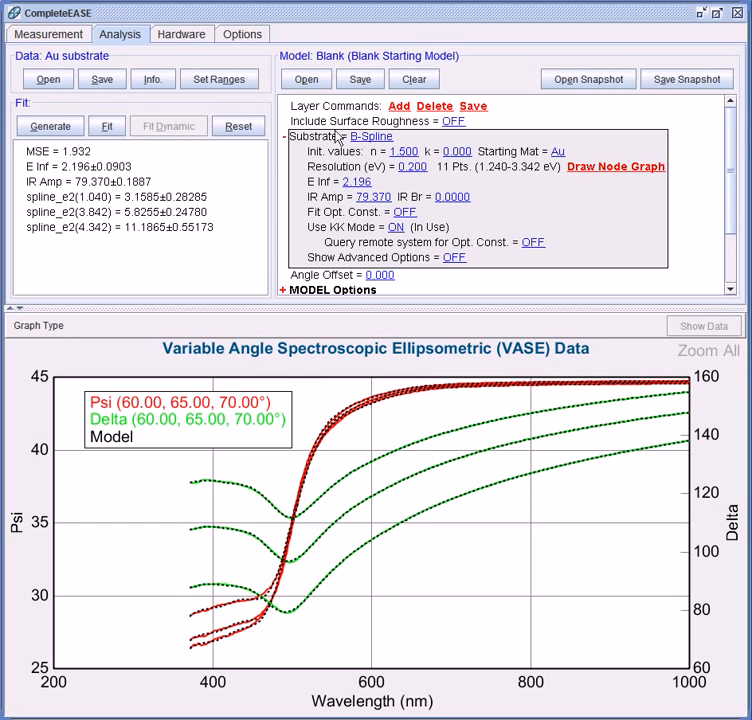
Step: Open the SAM on Au.SE data file and generate the substrate model's curves to compare with it
left_click(47, 82)
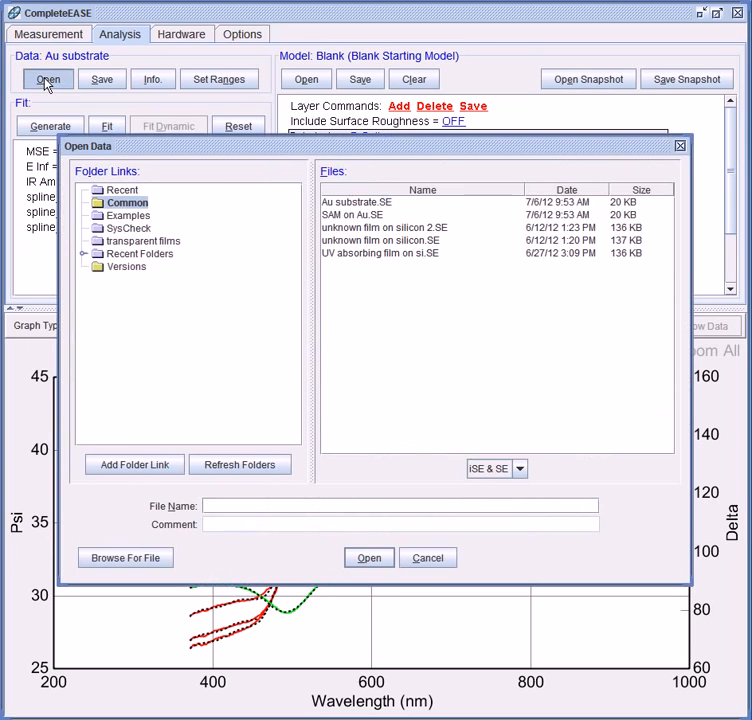
left_click(345, 216)
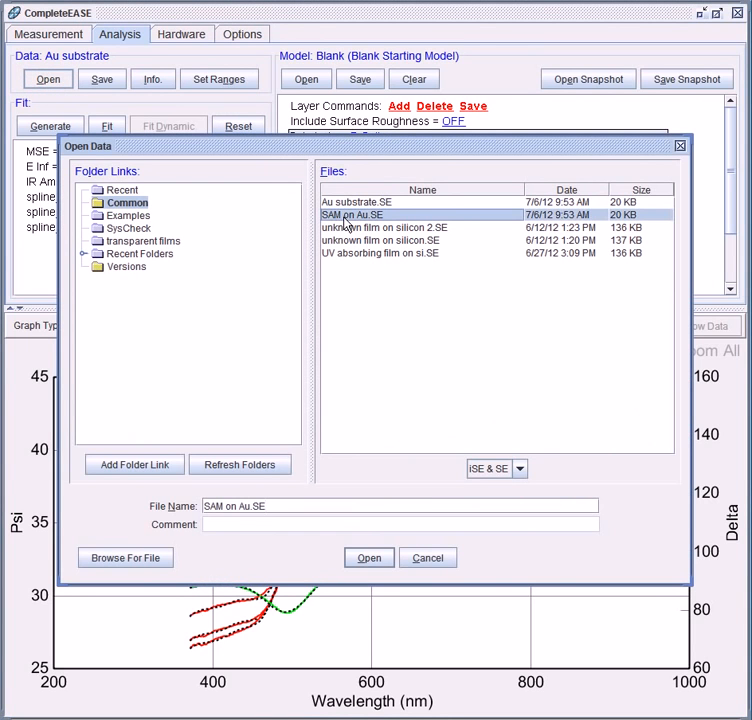
left_click(369, 559)
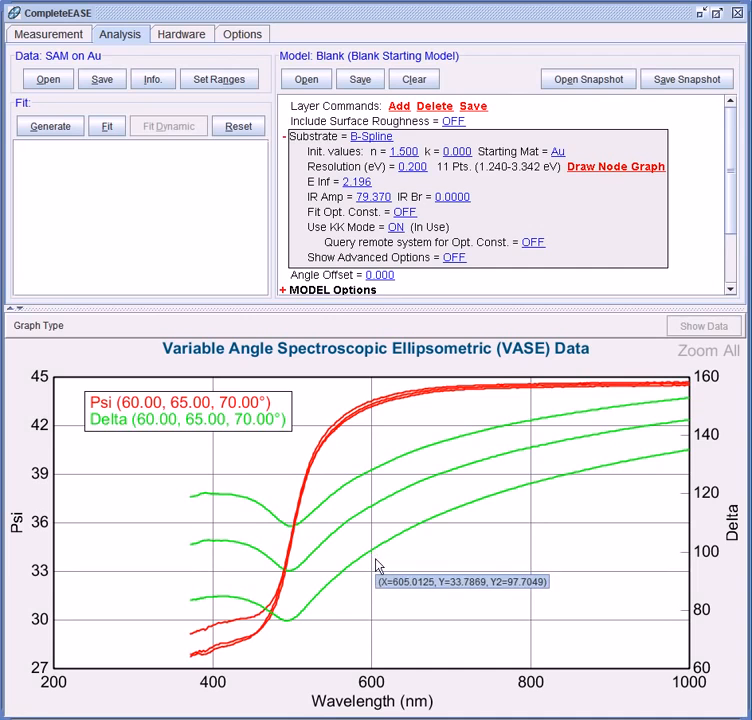
left_click(60, 133)
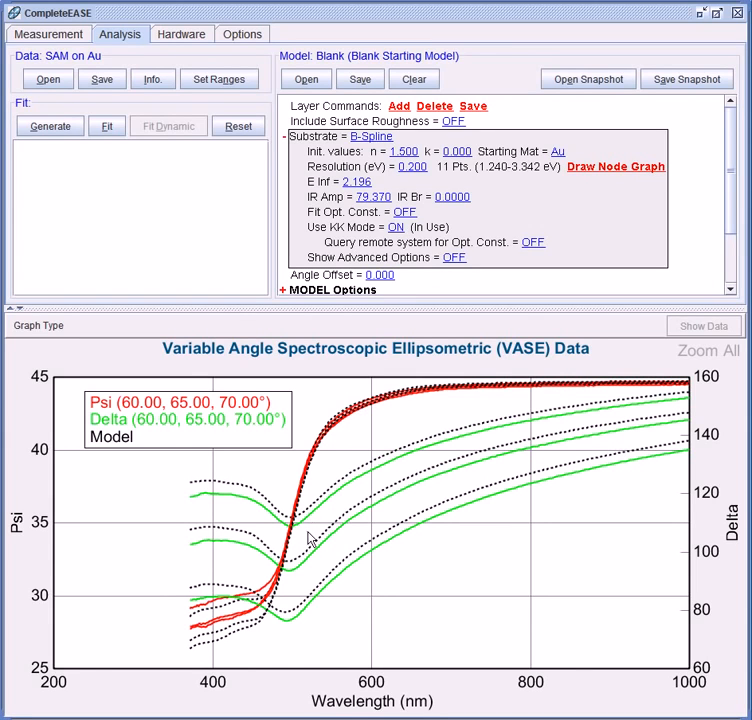
mouse_move(304, 563)
Step: Add a standard layer above the B-Spline substrate using Cauchy.mat from the Basic material folder
left_click(398, 108)
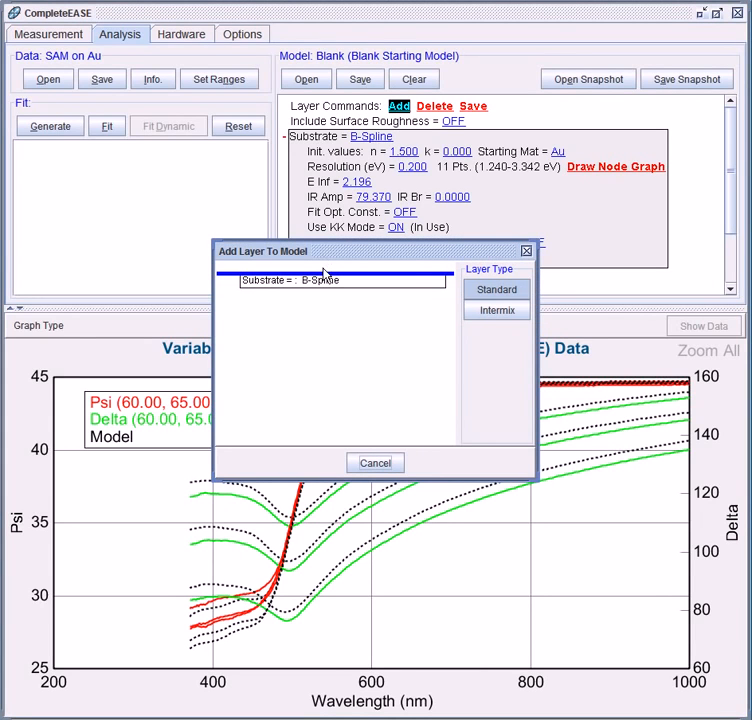
left_click(323, 272)
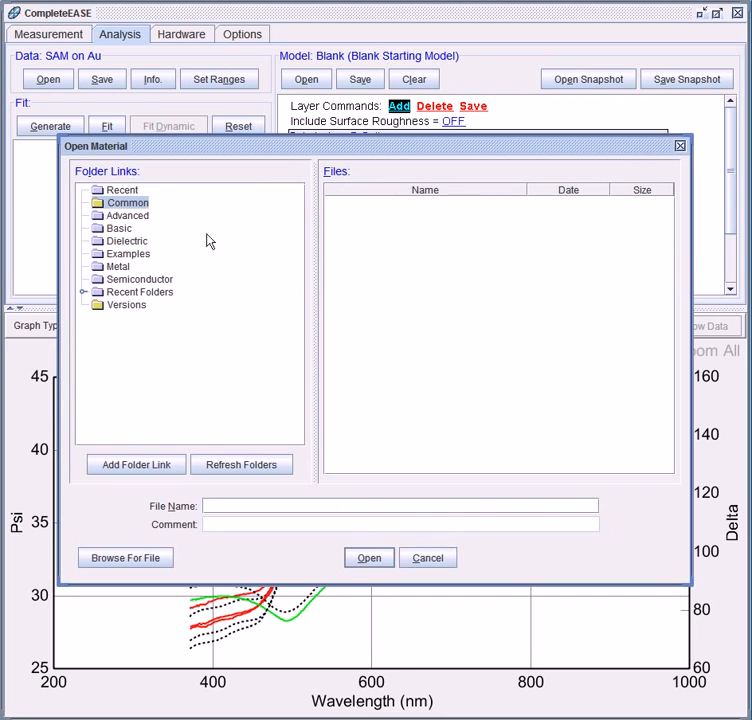
left_click(108, 231)
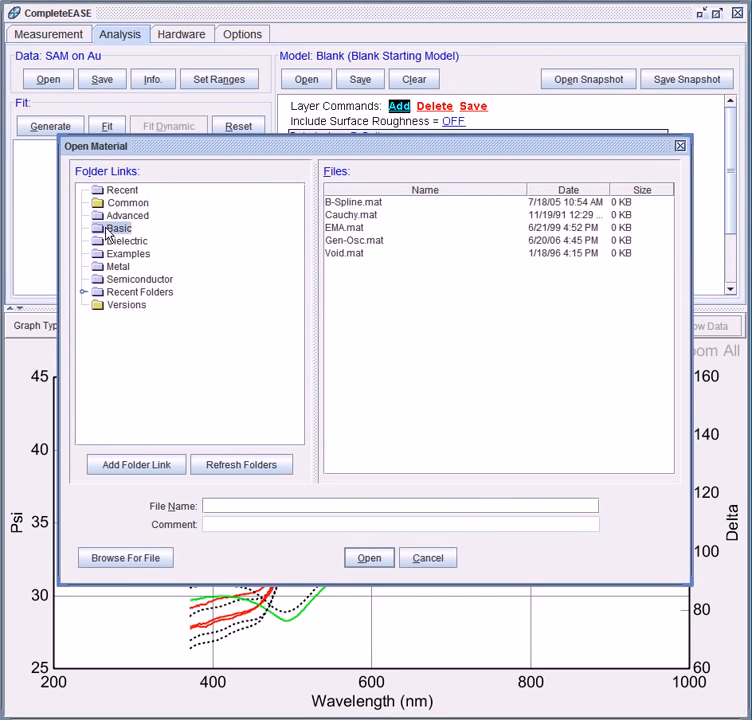
left_click(350, 216)
left_click(369, 558)
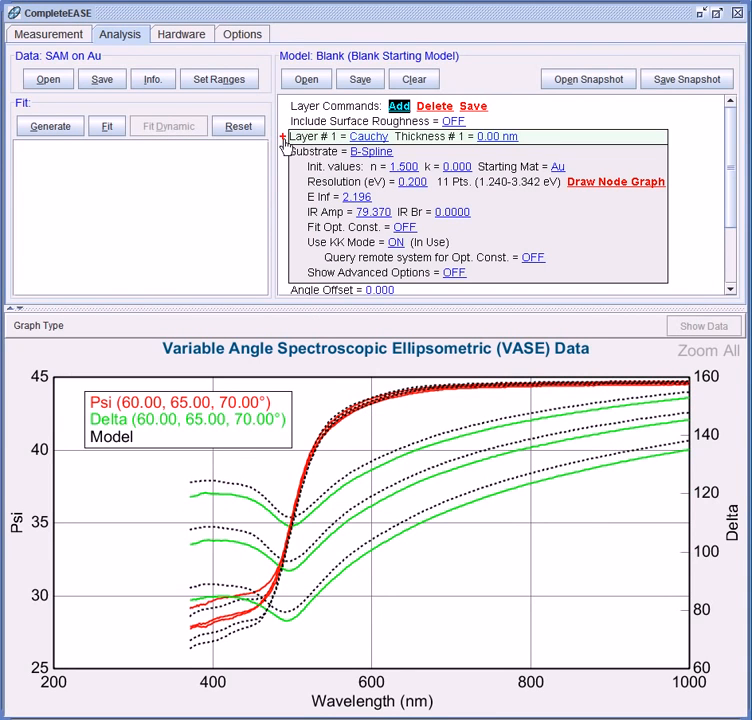
Step: Expand the Cauchy layer's settings, make its thickness a fit parameter, and run the fit on the SAM data
left_click(284, 142)
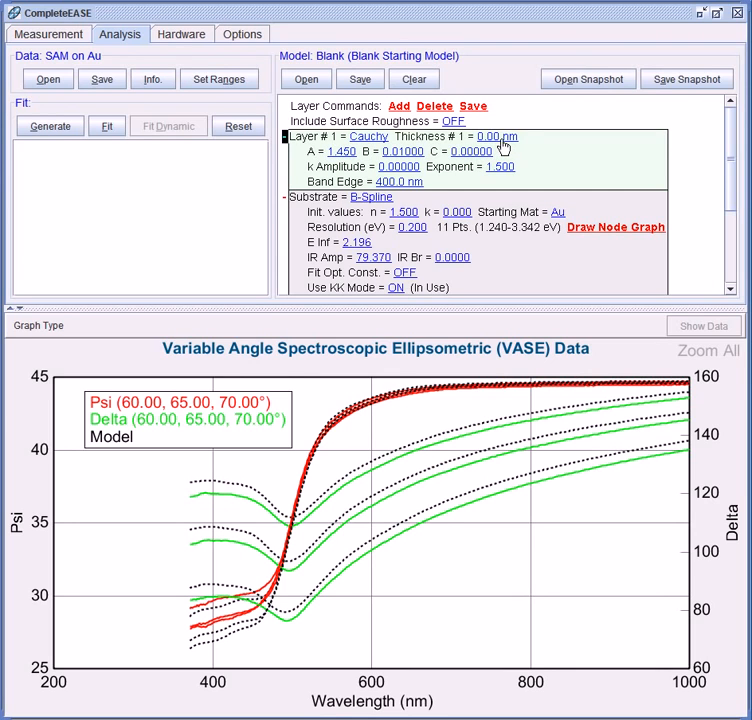
left_click(500, 137)
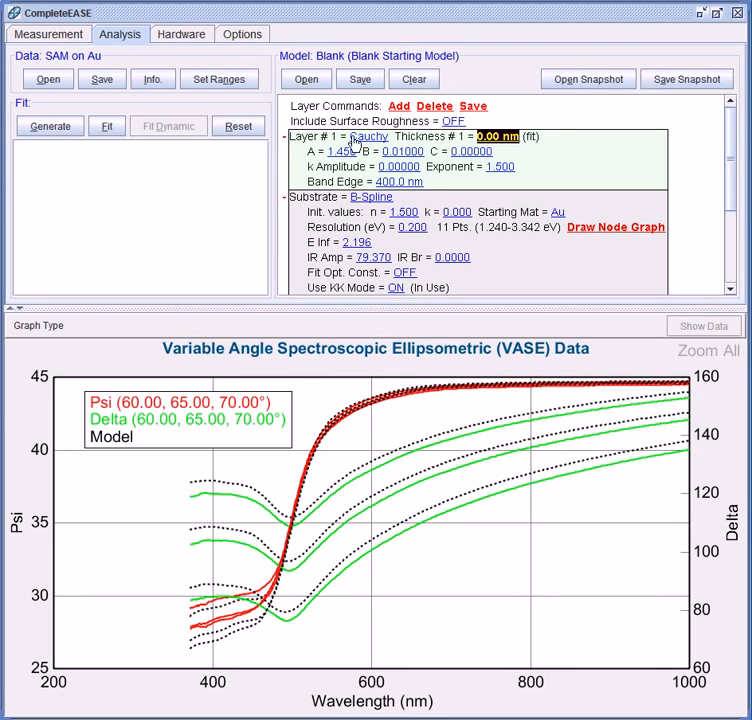
left_click(108, 132)
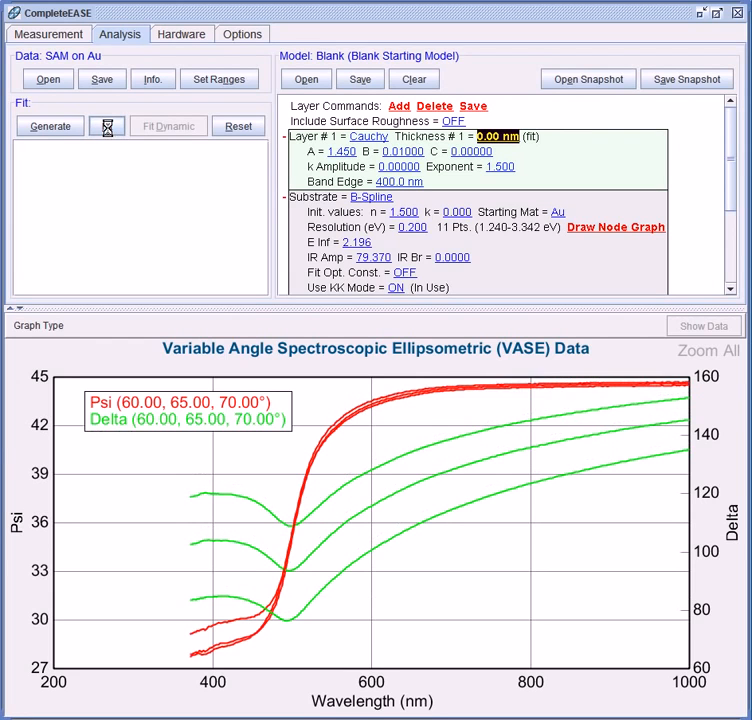